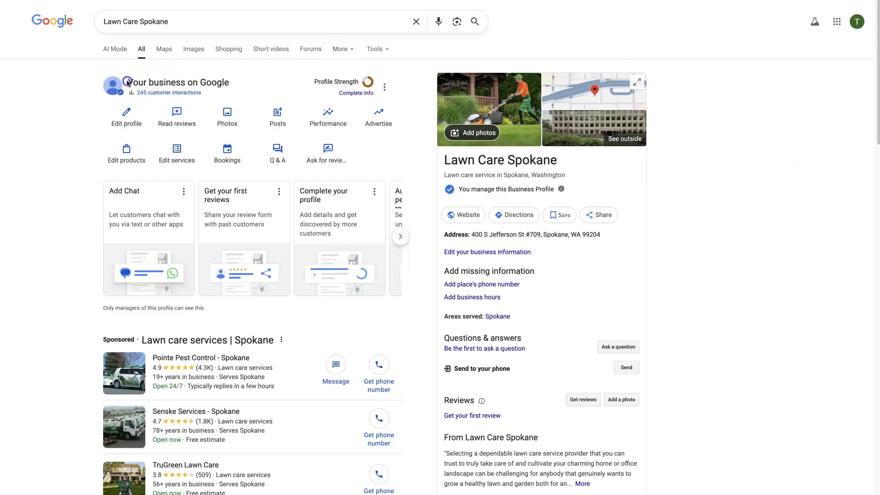
# - Start adding a custom booking link from the profile's Bookings settings
pyautogui.moveTo(128, 82); pyautogui.dragTo(231, 86)
pyautogui.click(255, 82)
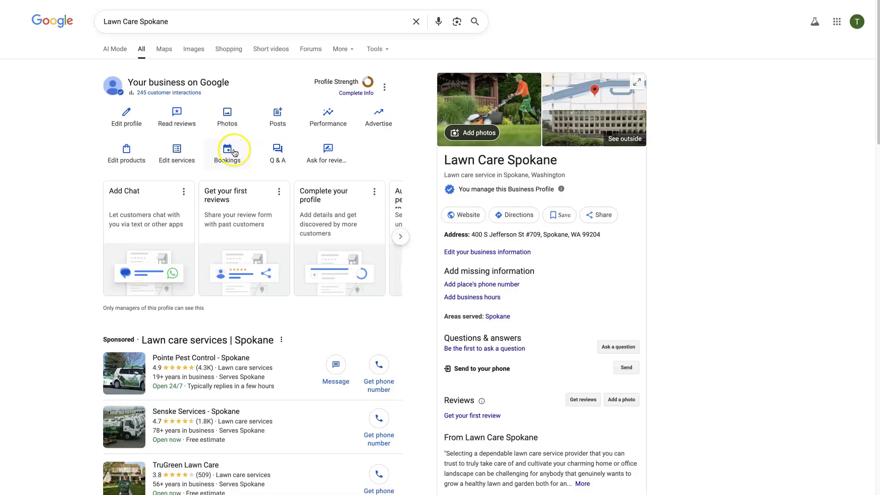
pyautogui.click(227, 153)
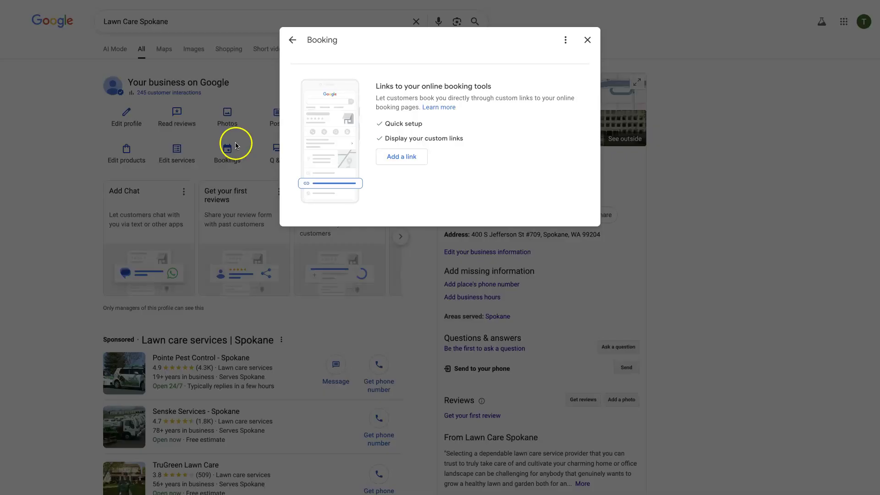
pyautogui.click(397, 161)
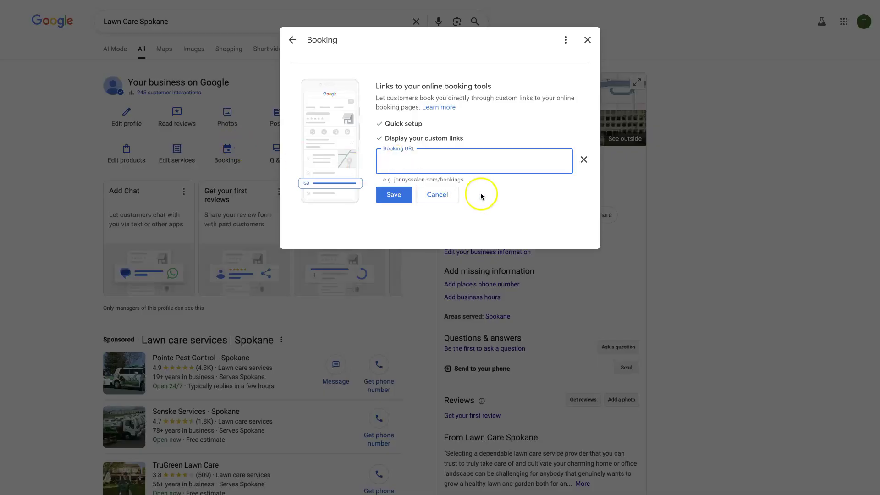
# - Enter the booking address and trim its path back to example.com/
pyautogui.click(436, 181)
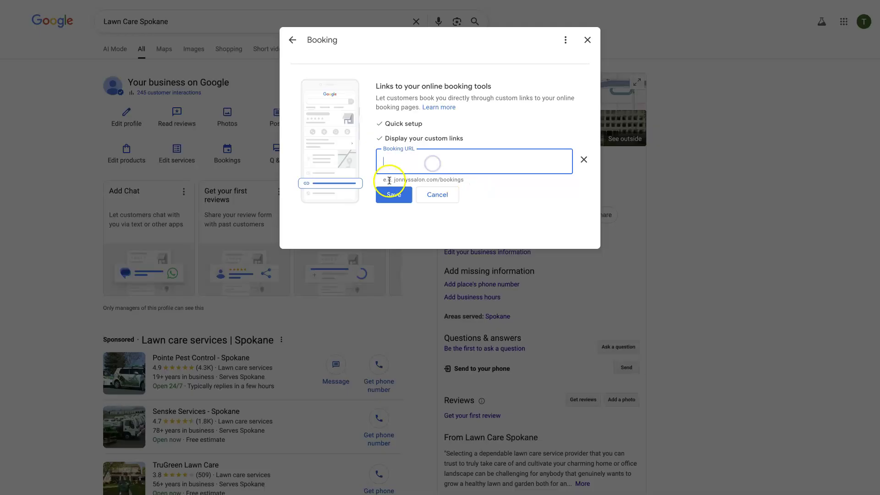
pyautogui.click(490, 161)
pyautogui.write('example.')
pyautogui.write('com')
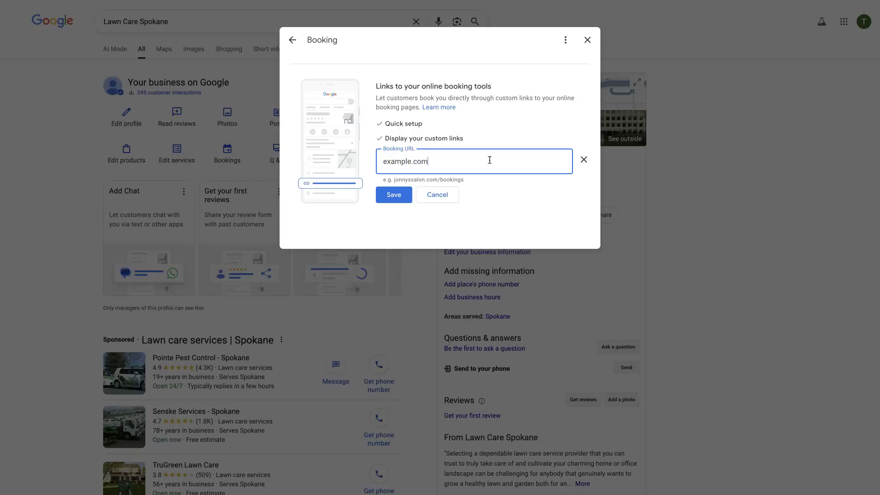
pyautogui.write('/appointment')
pyautogui.press('BackSpace')
pyautogui.press('BackSpace')
pyautogui.press('BackSpace')
pyautogui.write('book-now')
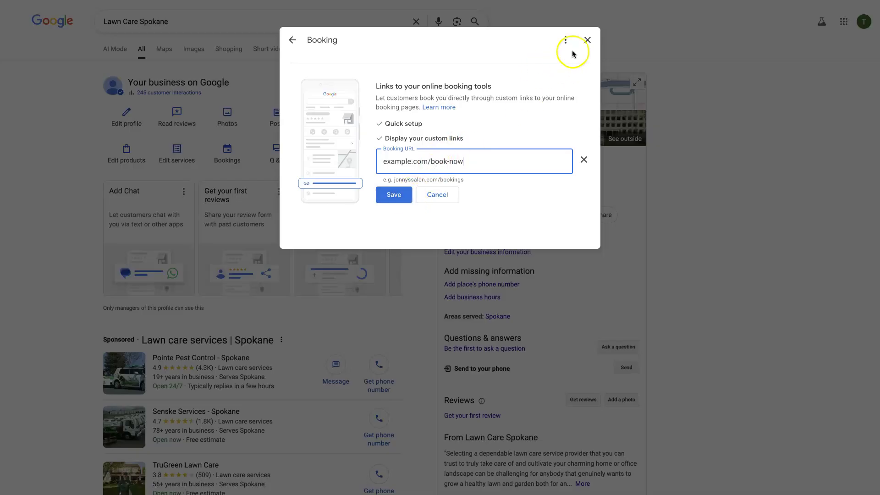
# - Close the Booking dialog to return to the Lawn Care Spokane search results
pyautogui.click(588, 40)
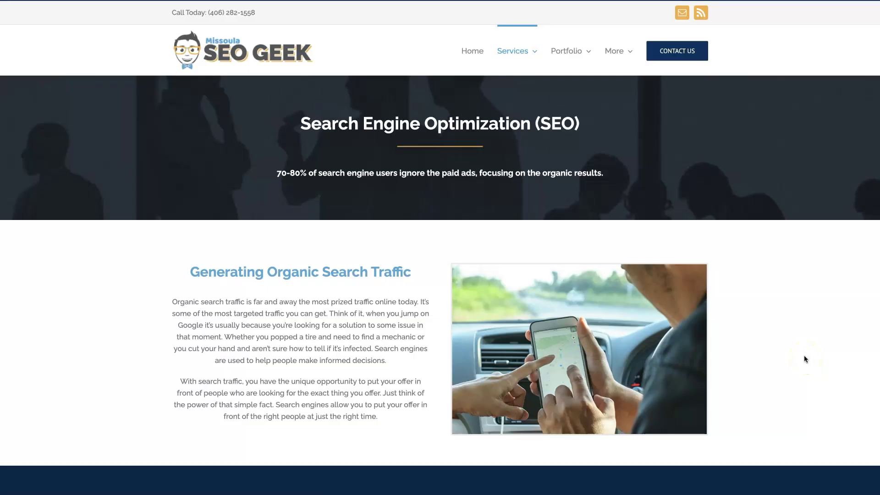
pyautogui.middleClick(803, 355)
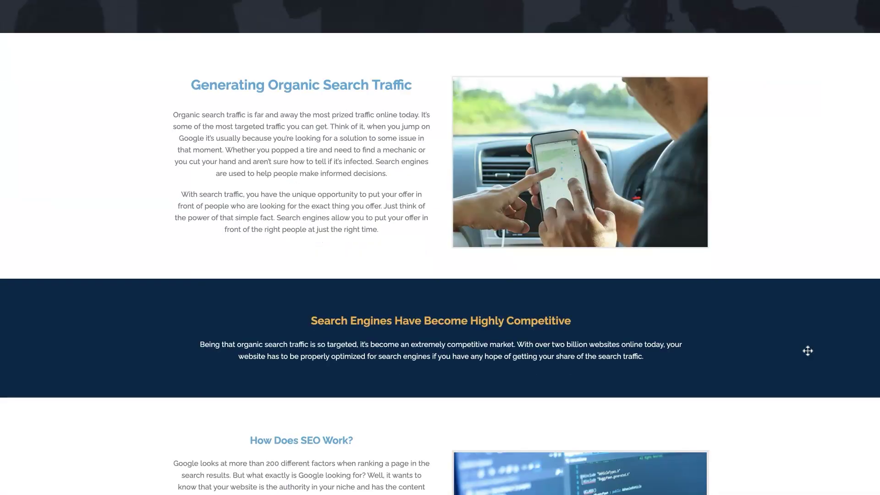
pyautogui.click(807, 352)
pyautogui.scroll(-10, 806, 347)
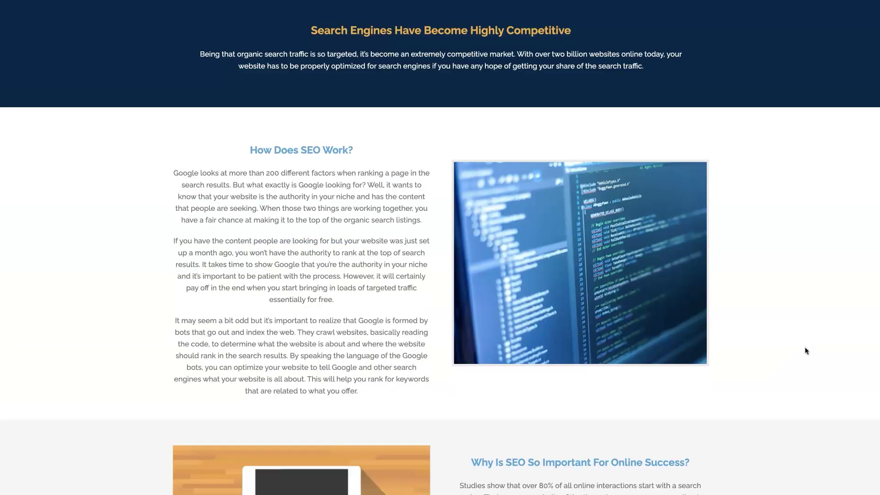
pyautogui.scroll(-3, 805, 350)
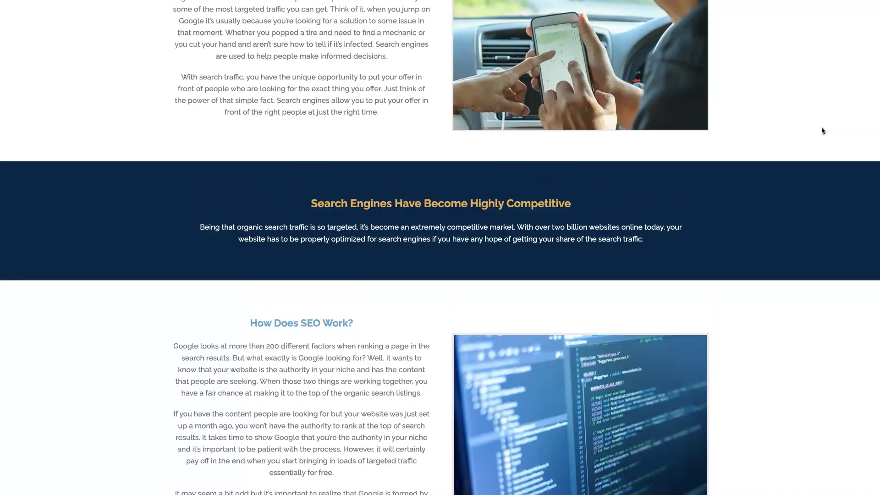
pyautogui.scroll(10, 822, 127)
pyautogui.middleClick(797, 285)
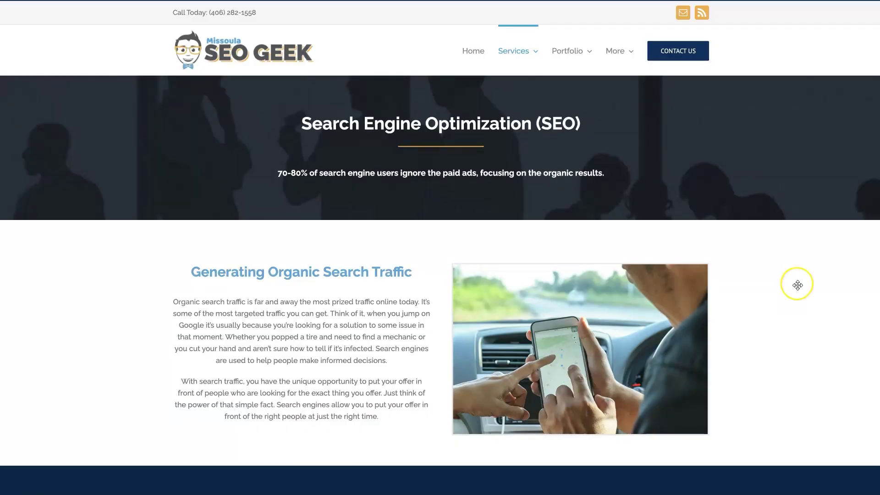